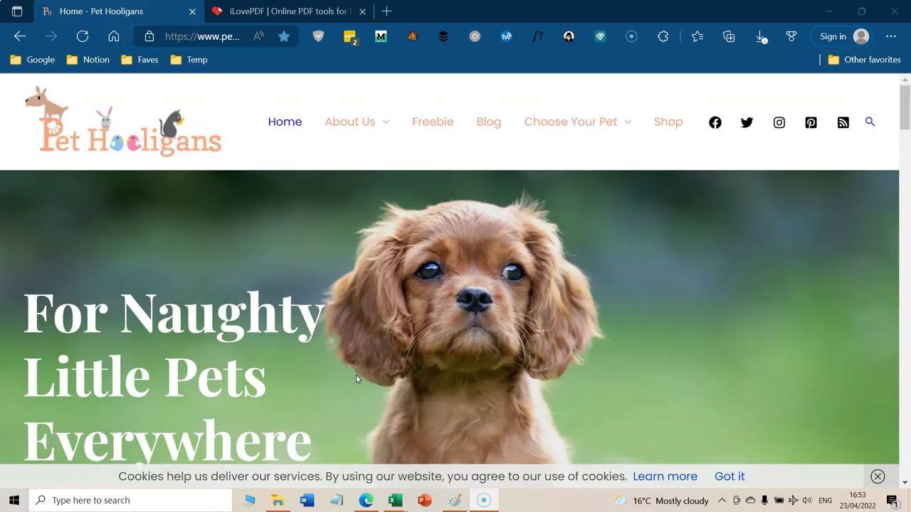
Step: Print the Pet Hooligans homepage with Save as PDF, Portrait, all 17 pages
click(354, 376)
click(305, 398)
right_click(248, 145)
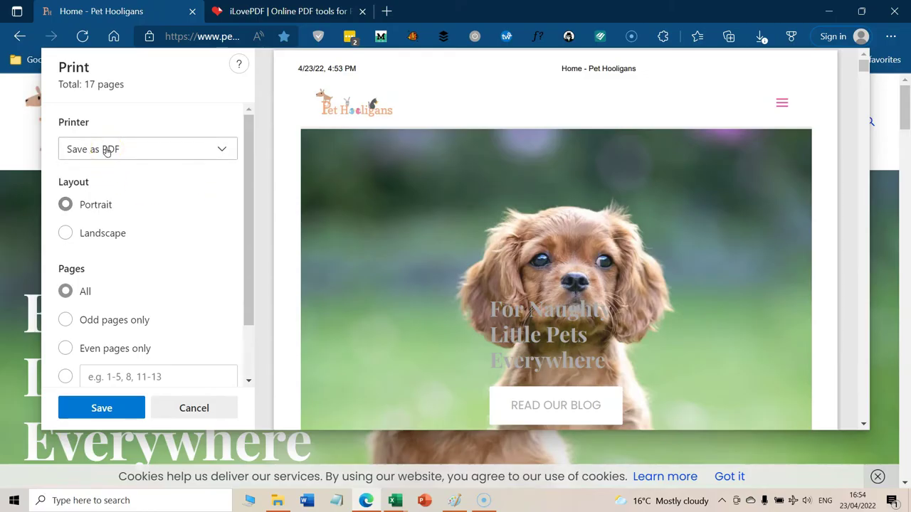
scroll(178, 210, down, 2)
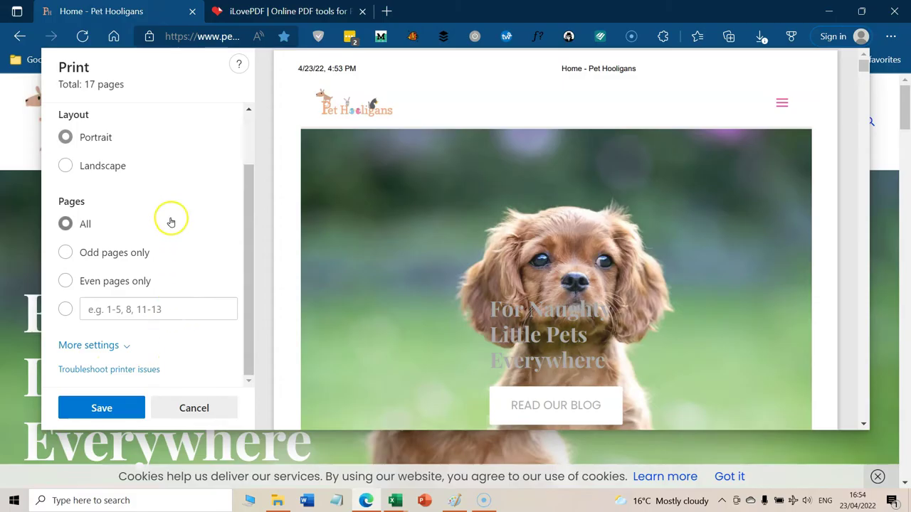
scroll(154, 220, up, 2)
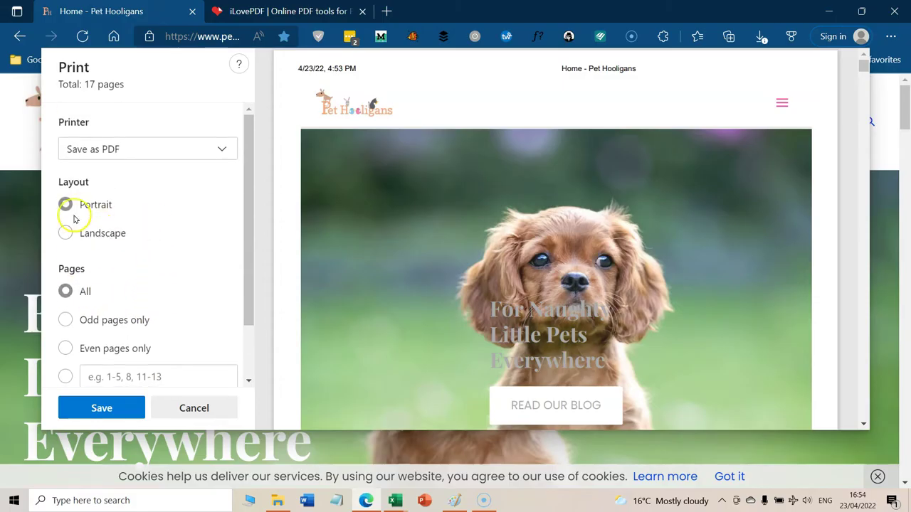
scroll(163, 251, down, 2)
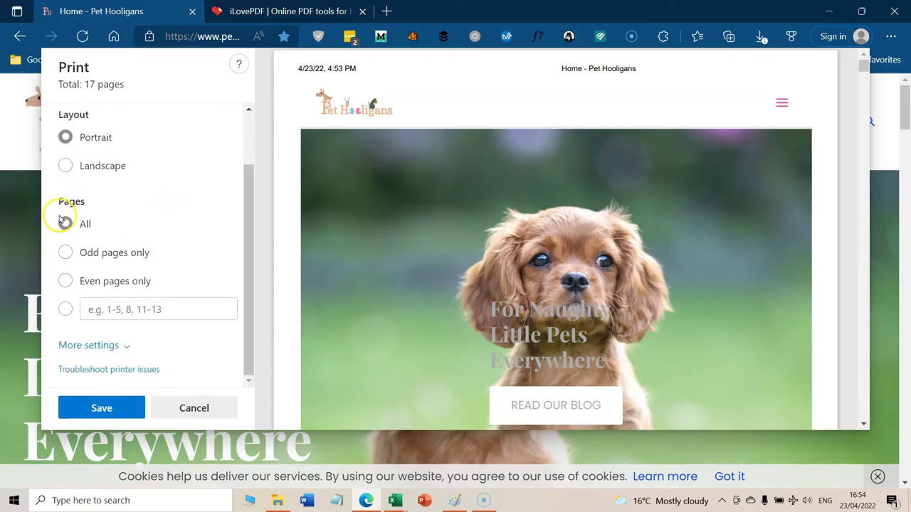
click(91, 408)
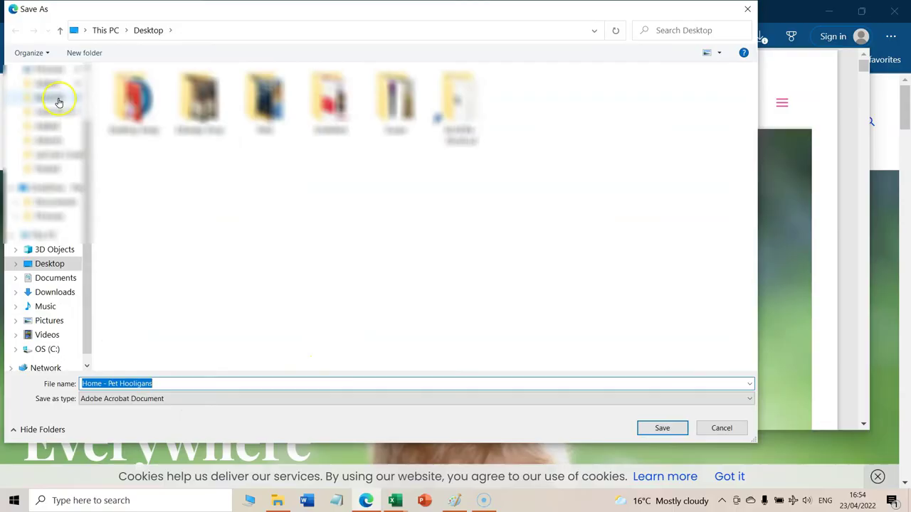
Step: Save it as 'Home - Pet Hooligans.pdf' and open it to scroll through its pages
click(662, 428)
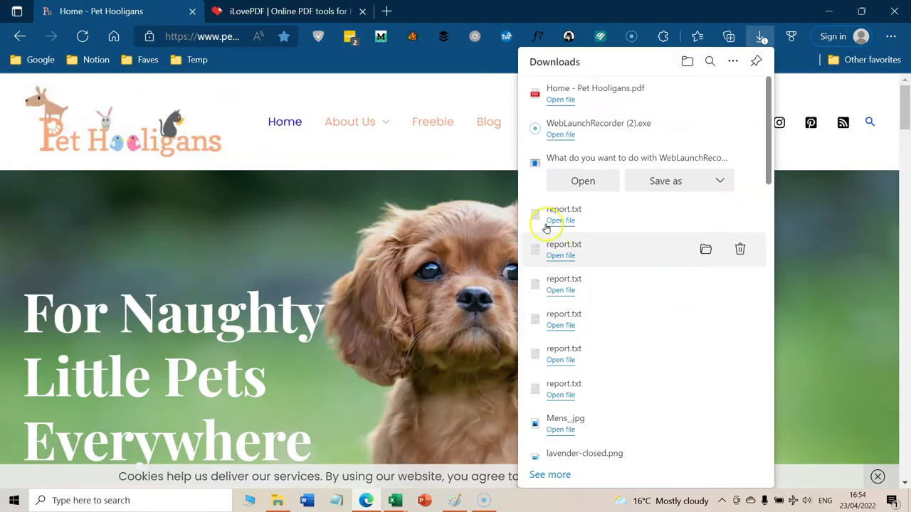
click(559, 99)
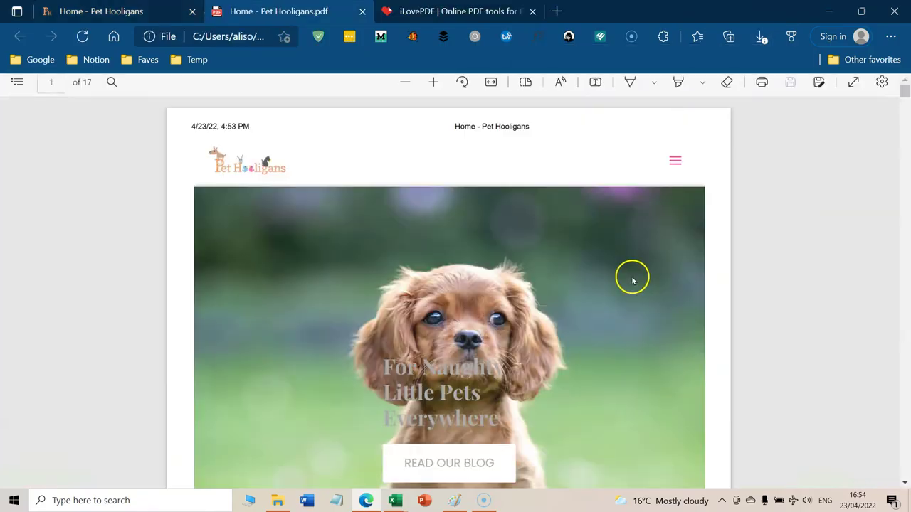
scroll(811, 278, down, 7)
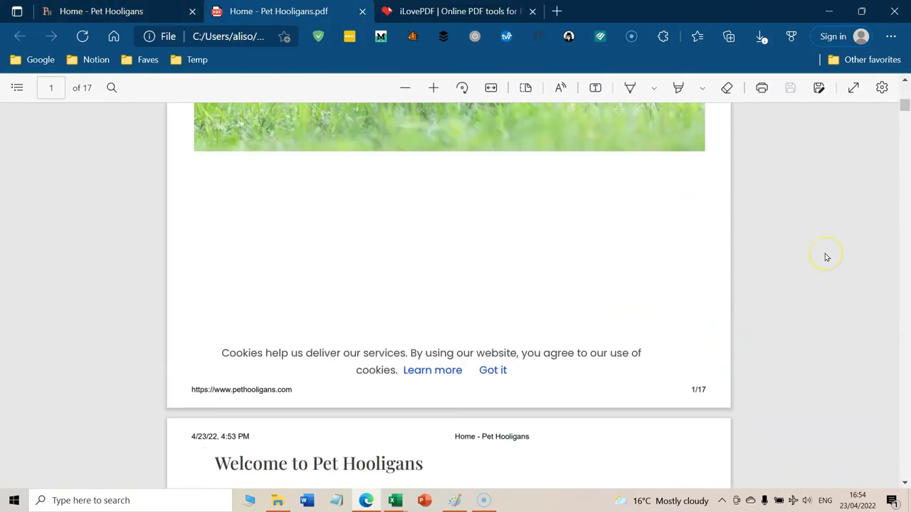
scroll(827, 257, down, 6)
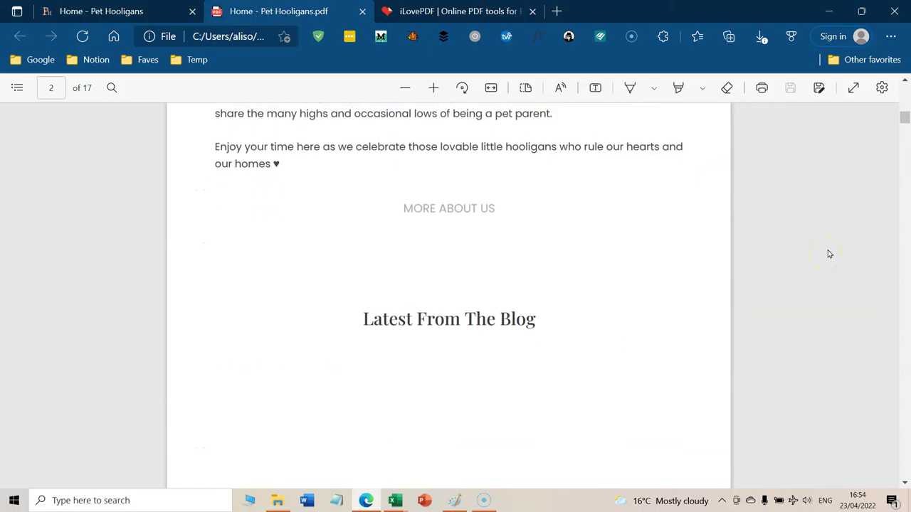
scroll(828, 255, down, 3)
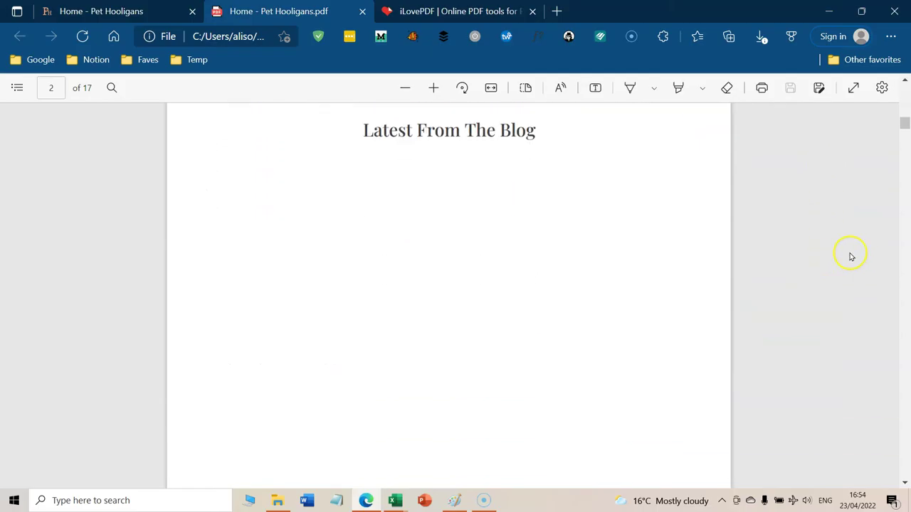
scroll(849, 245, up, 7)
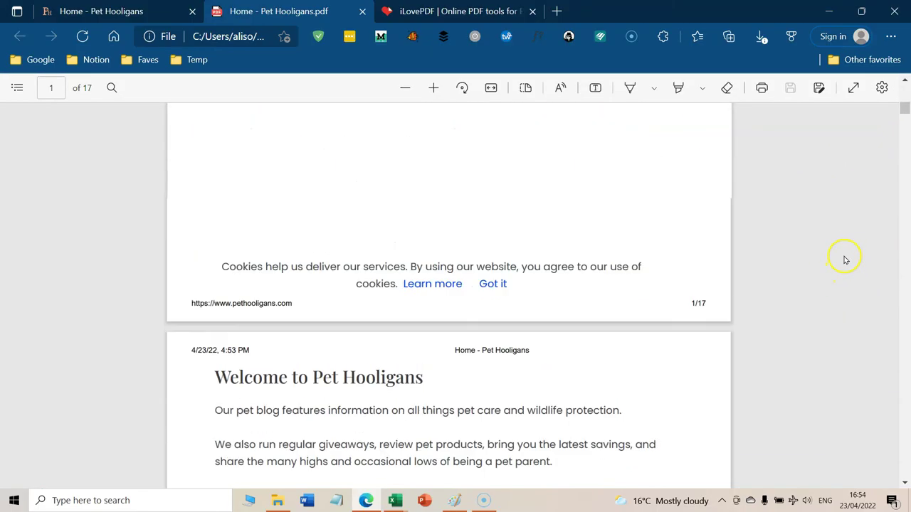
scroll(845, 259, up, 5)
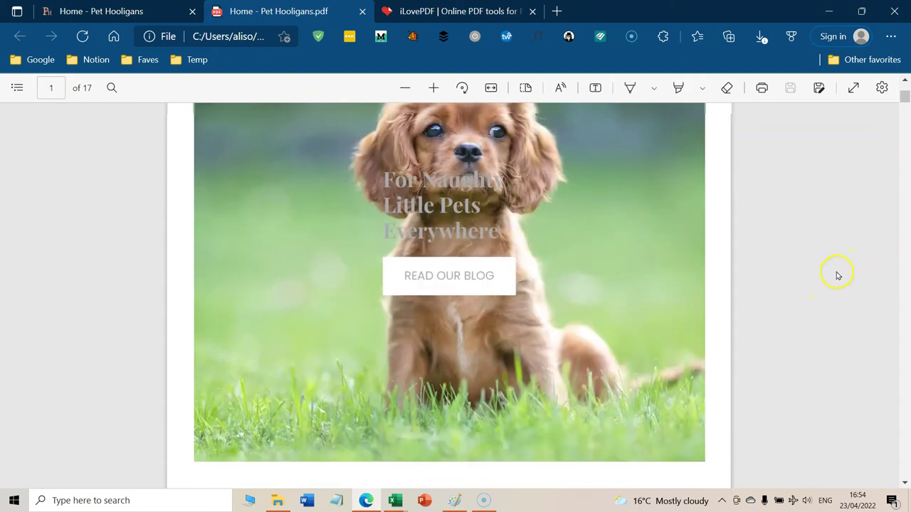
scroll(838, 275, up, 2)
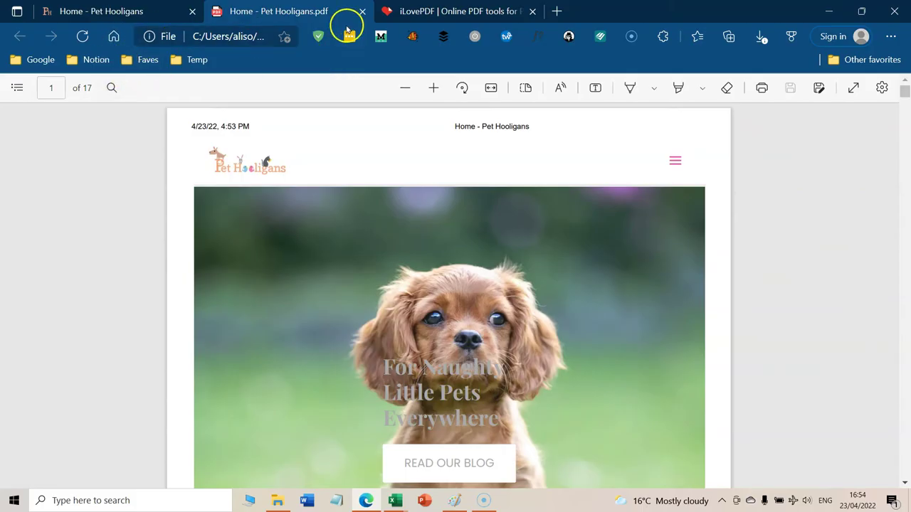
Step: Close the PDF tab and scroll iLovePDF's tool grid down to HTML to PDF
click(363, 12)
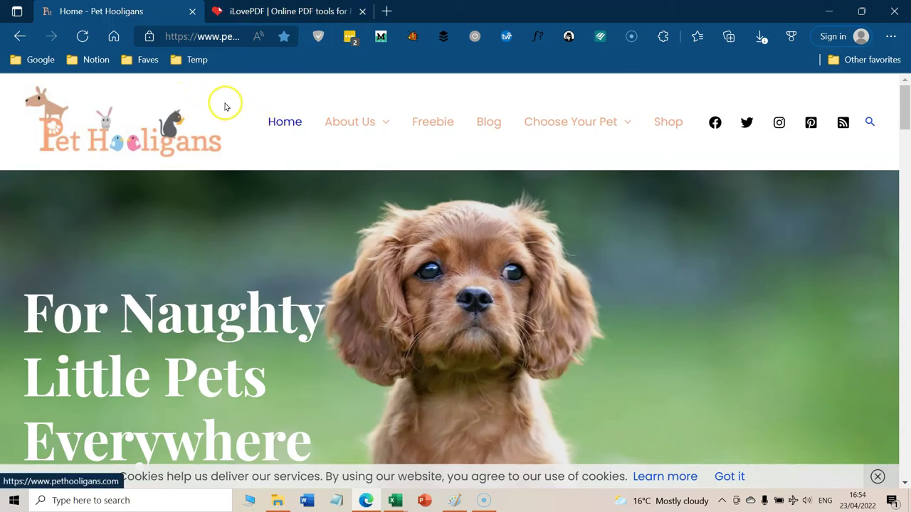
click(267, 16)
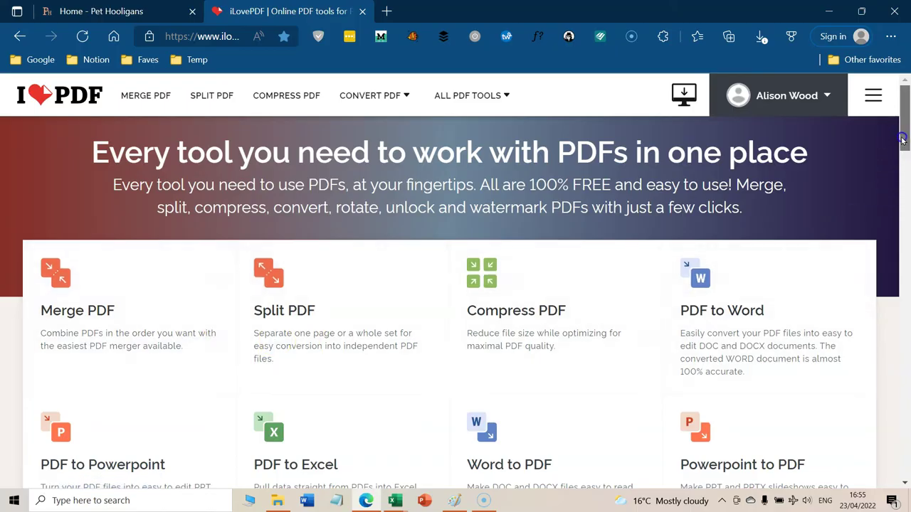
drag(906, 140, 905, 168)
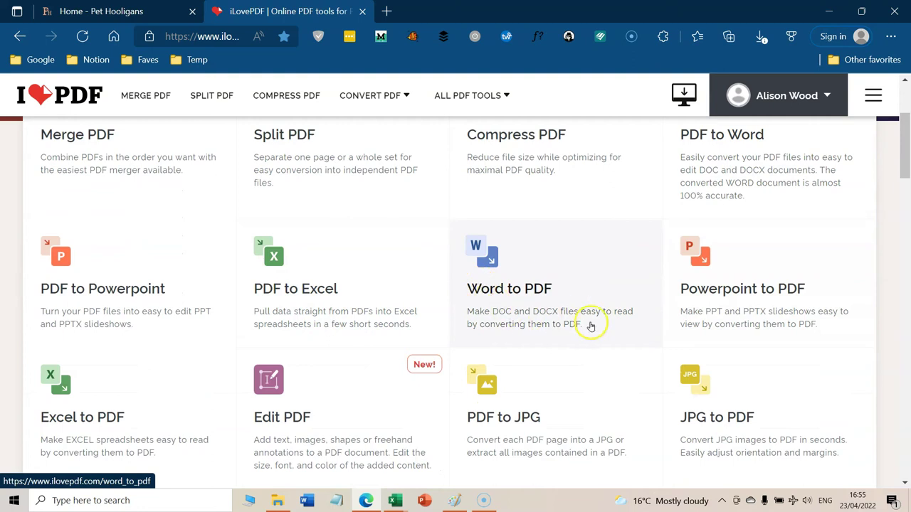
drag(906, 164, 906, 143)
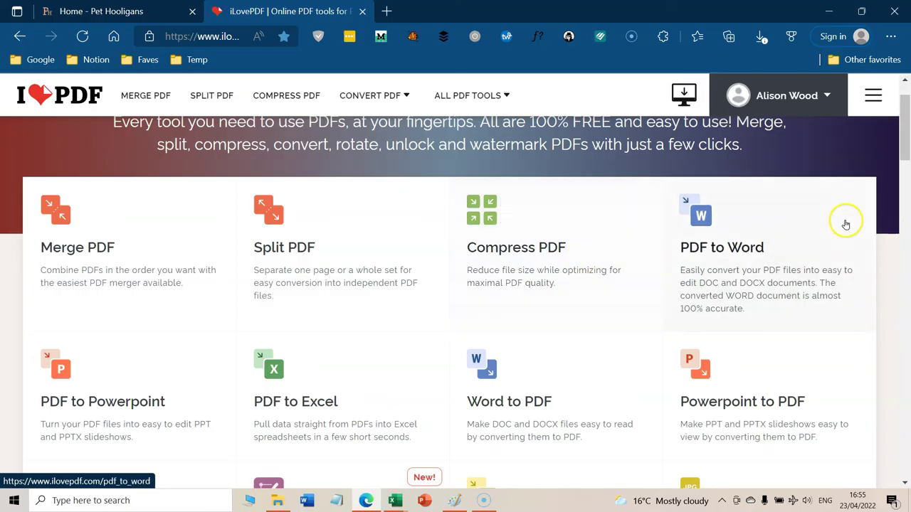
drag(907, 159, 907, 206)
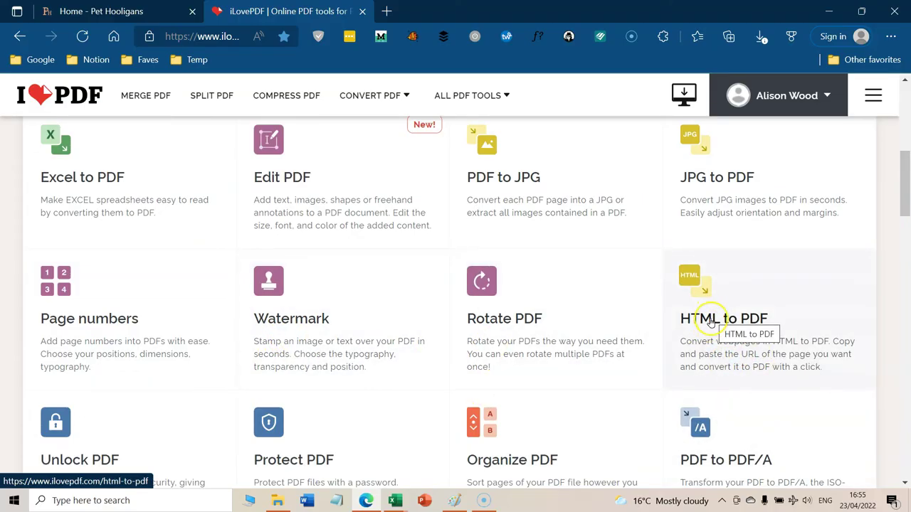
click(671, 320)
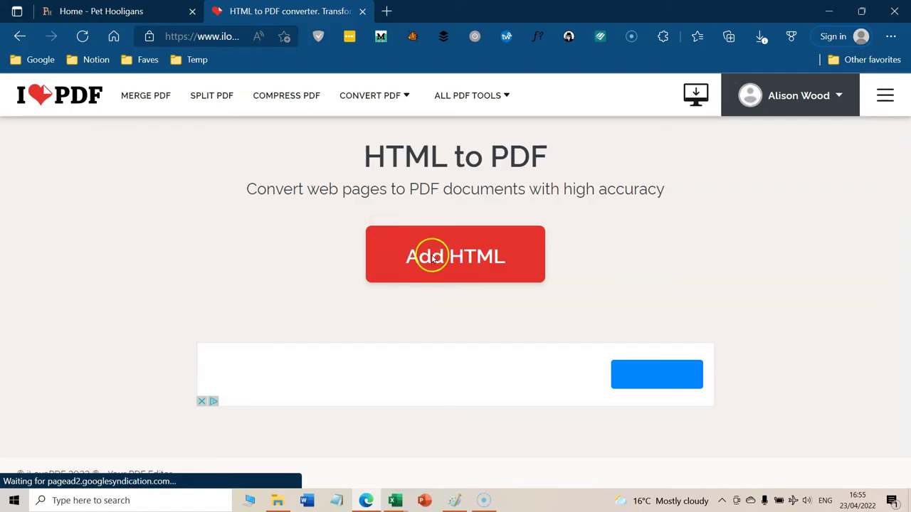
click(459, 257)
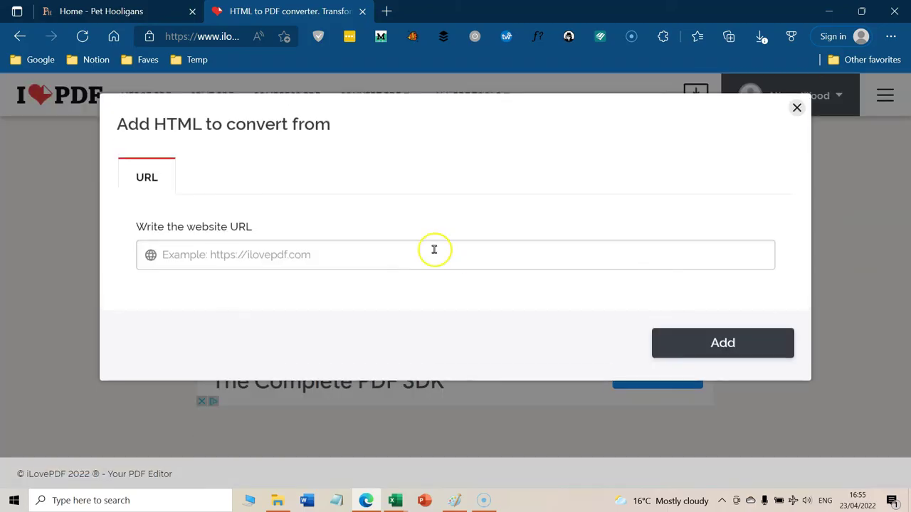
click(71, 11)
click(191, 39)
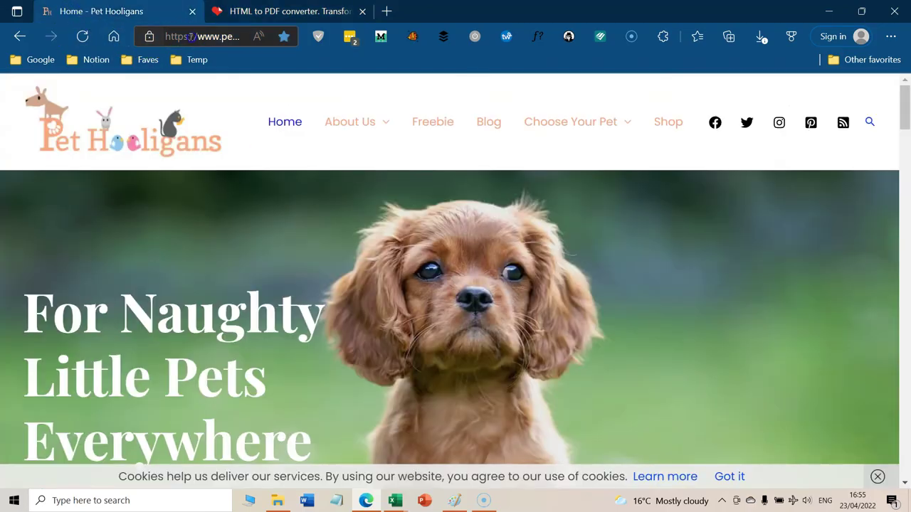
right_click(191, 39)
click(227, 146)
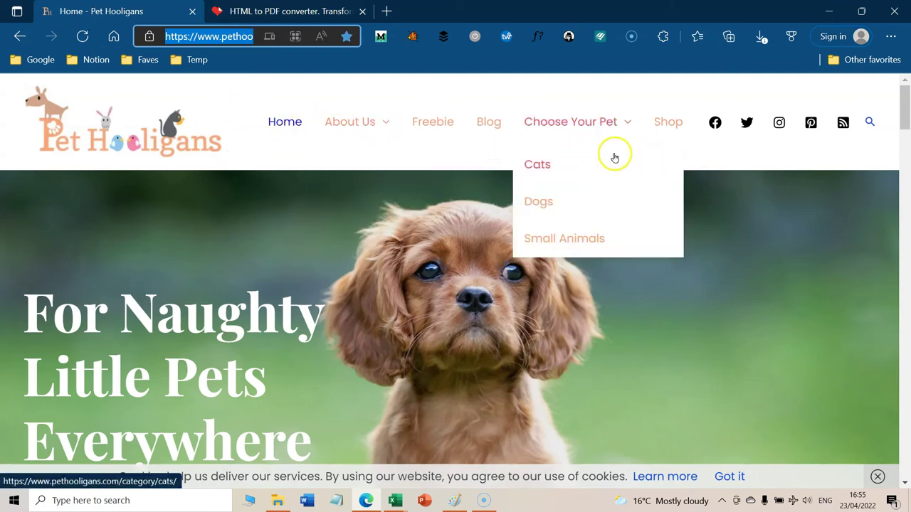
key(ctrl+Tab)
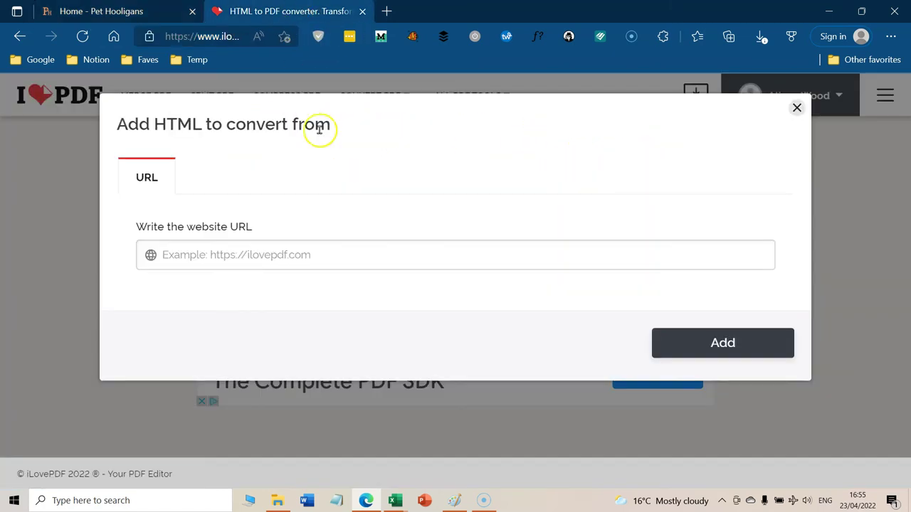
click(274, 255)
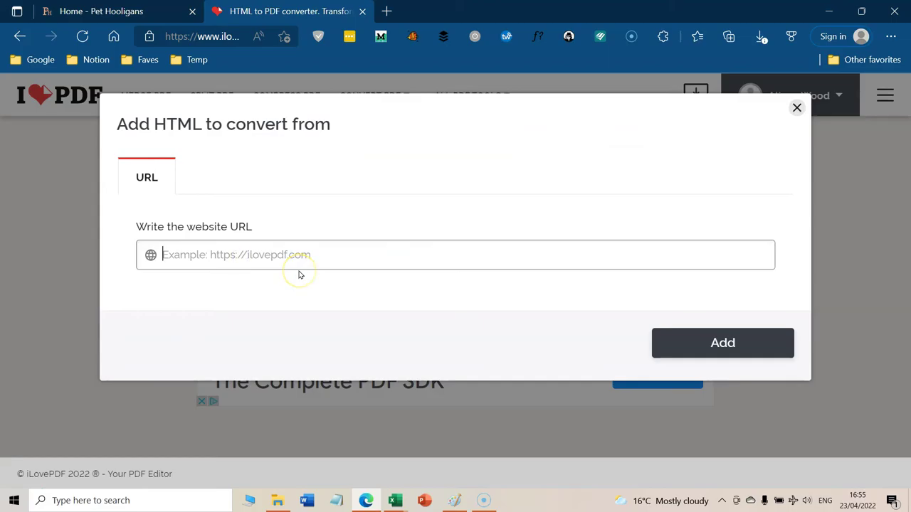
key(ctrl+v)
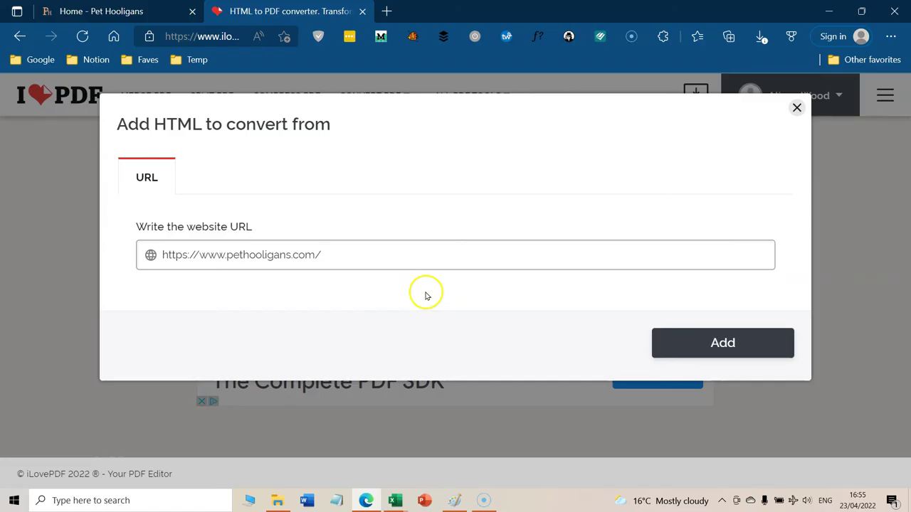
Step: Add the Pet Hooligans site, review its preview, and convert it as one long A4 page
click(705, 342)
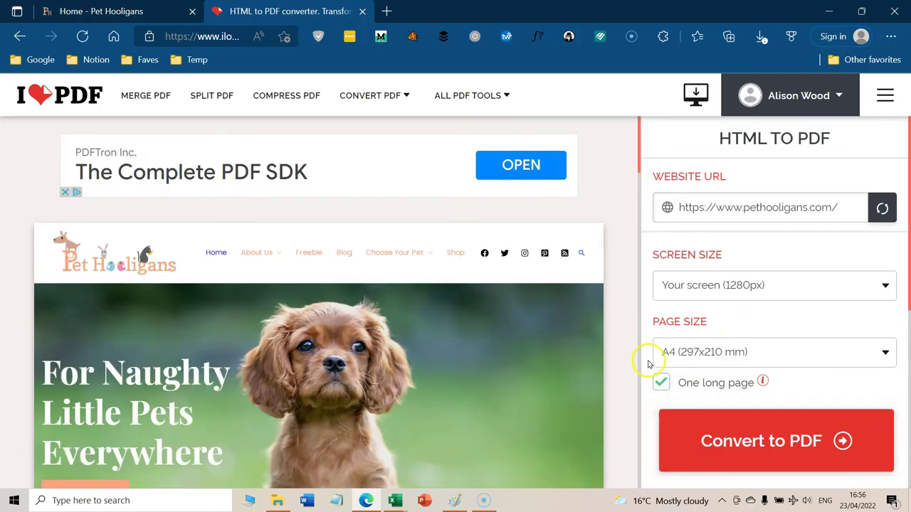
scroll(602, 321, down, 10)
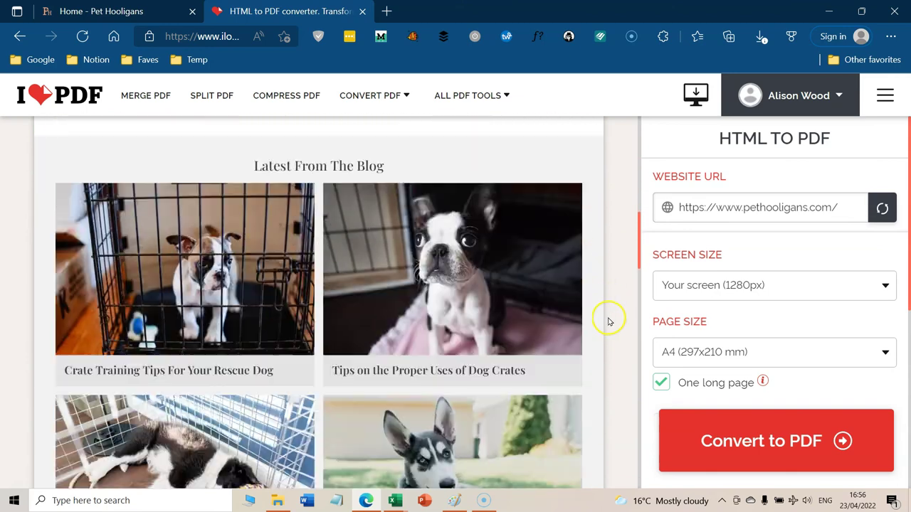
scroll(608, 322, down, 8)
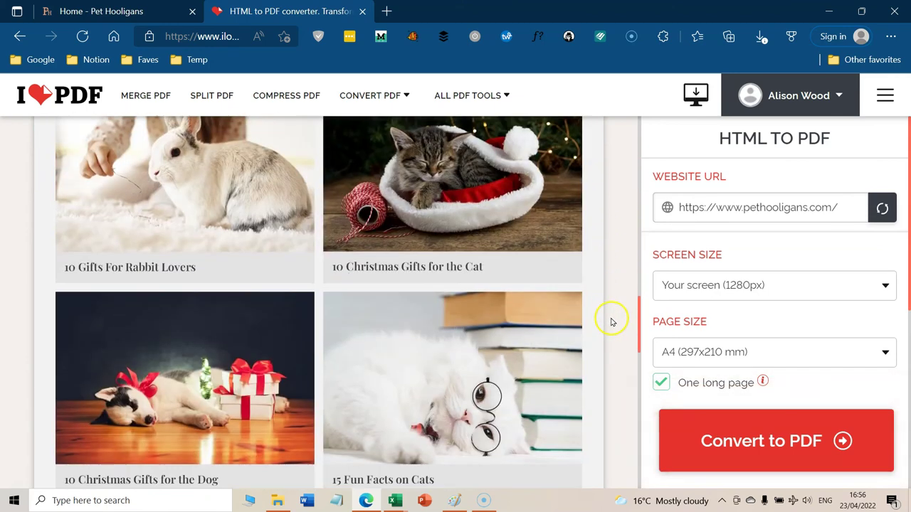
scroll(611, 321, down, 10)
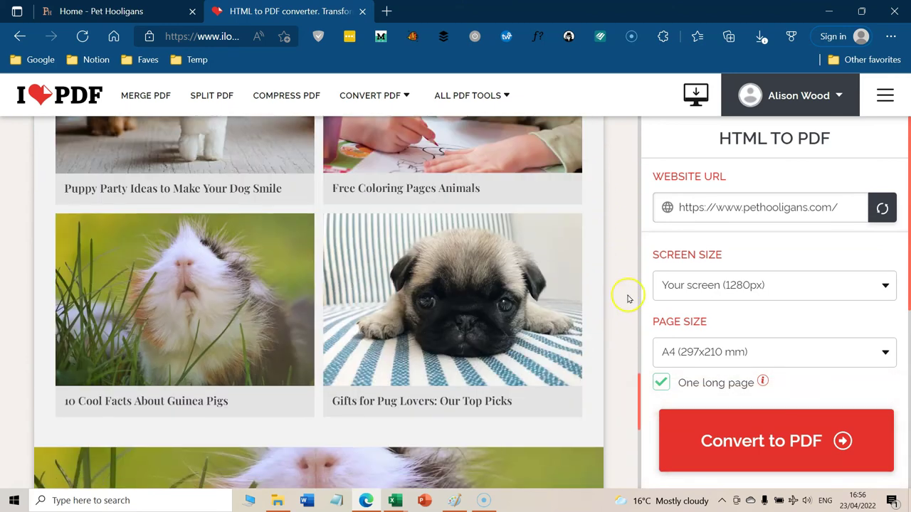
scroll(588, 281, down, 5)
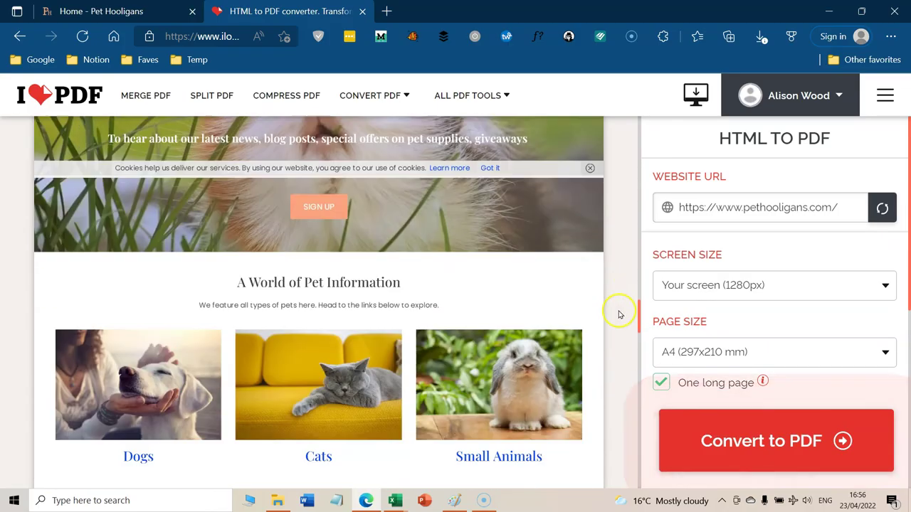
scroll(620, 314, down, 5)
scroll(623, 314, up, 8)
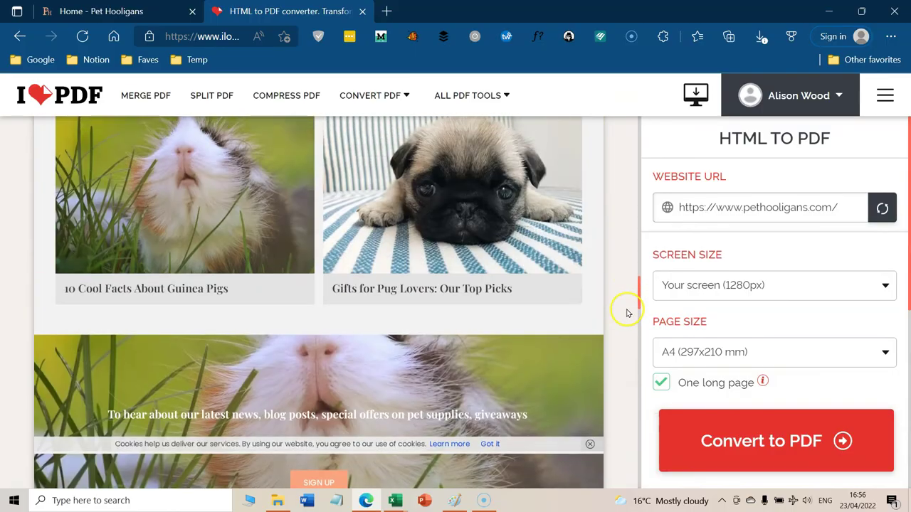
scroll(625, 306, up, 15)
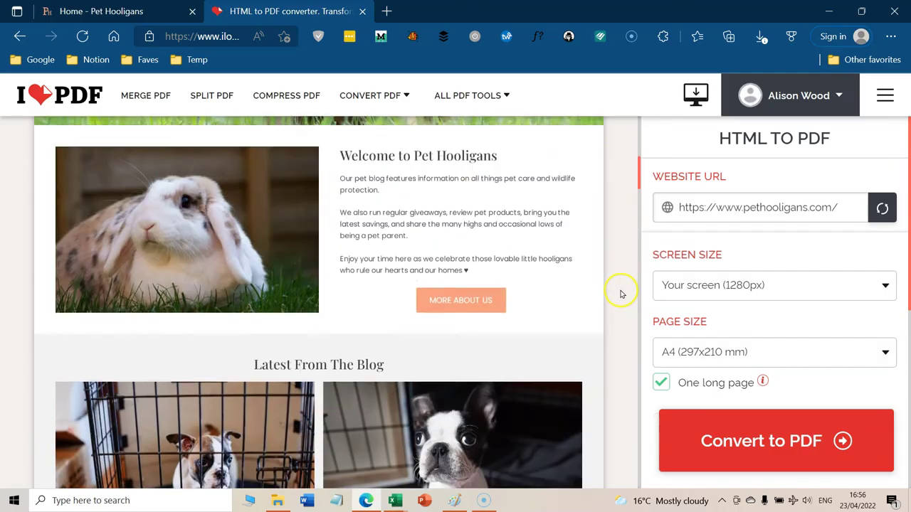
scroll(620, 294, up, 3)
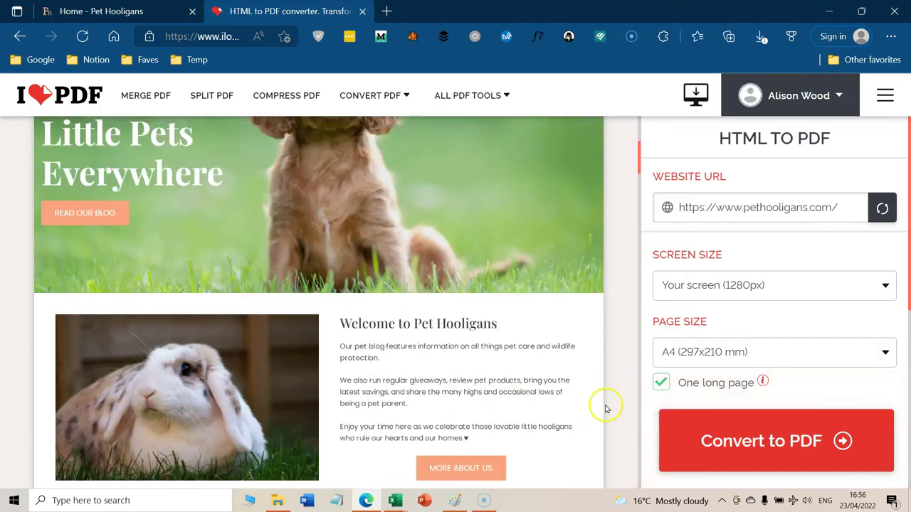
click(705, 441)
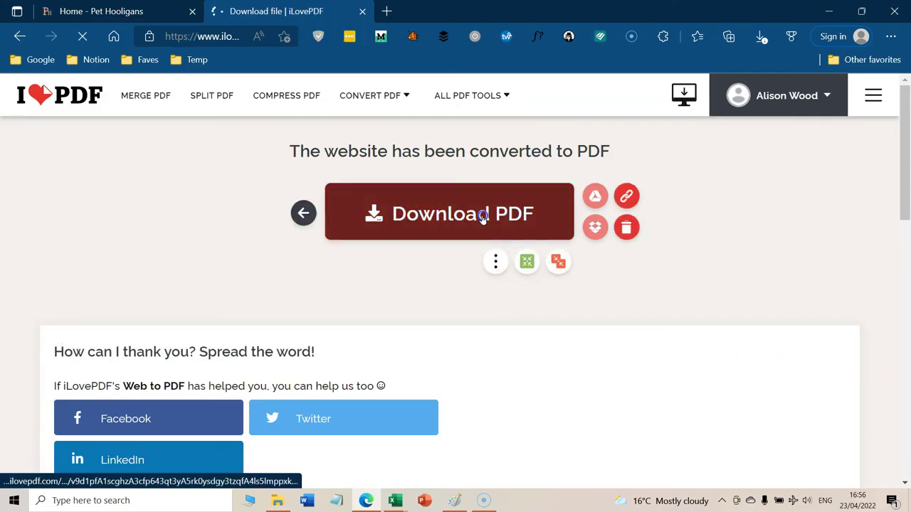
Step: Download www_pethooligans.pdf, open it in its own tab, then return to iLovePDF's download page
click(482, 219)
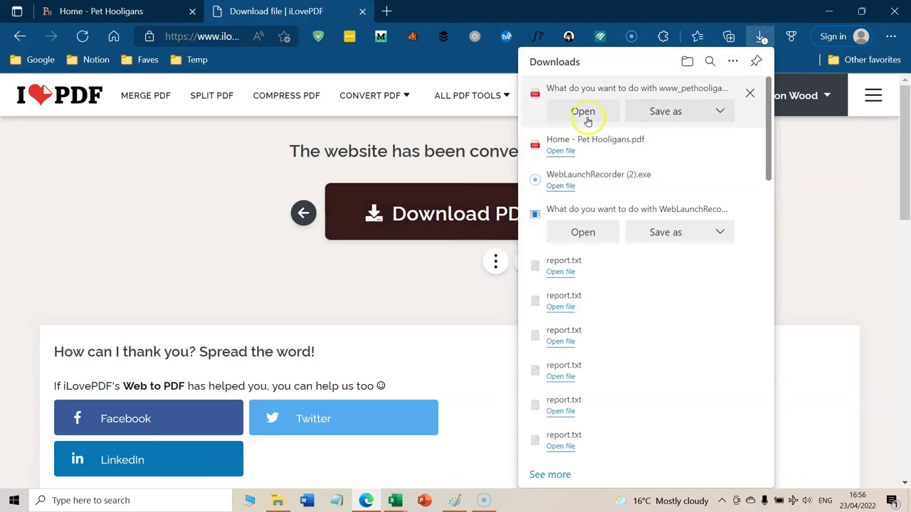
click(583, 115)
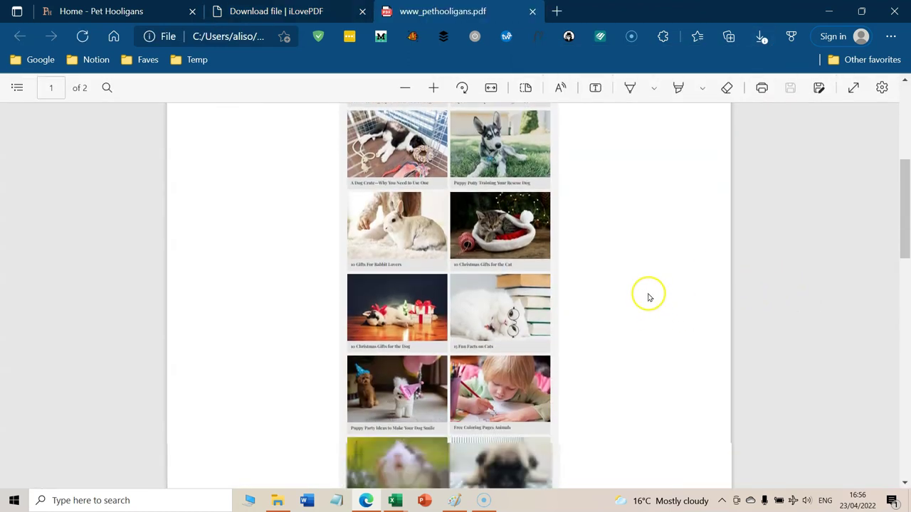
scroll(774, 351, up, 8)
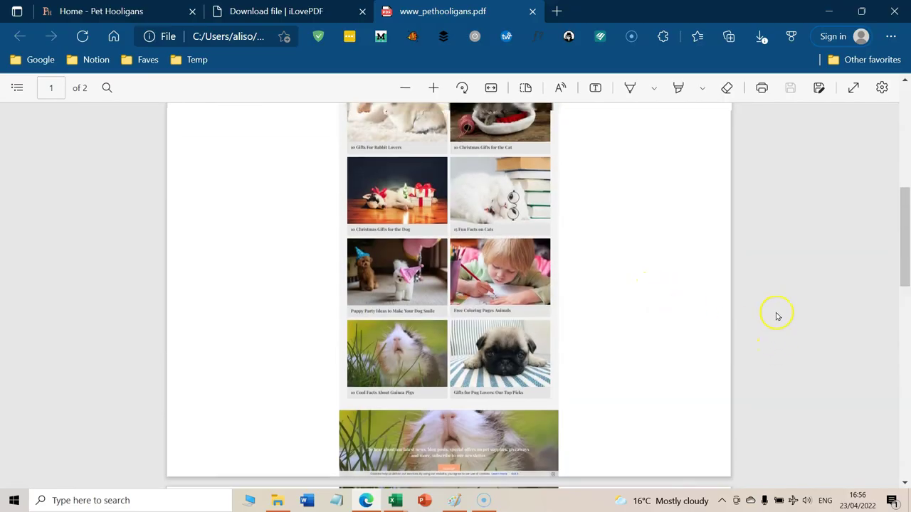
click(285, 13)
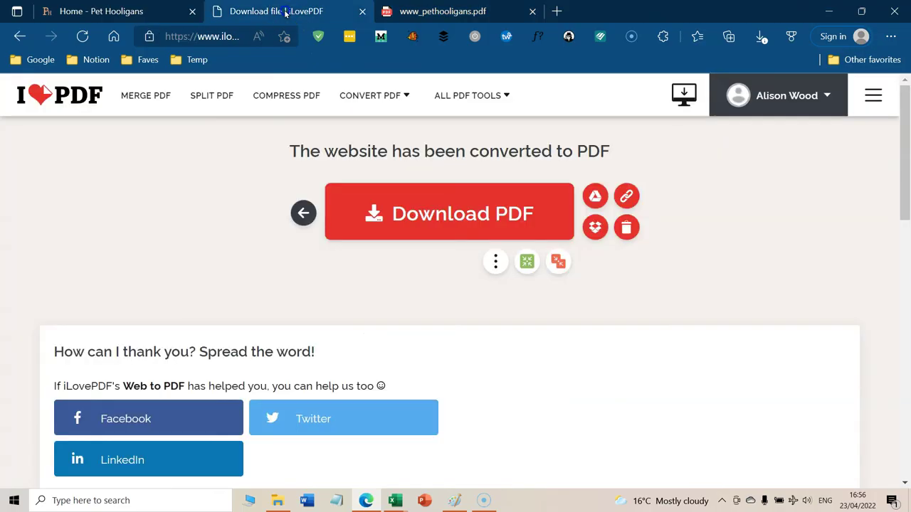